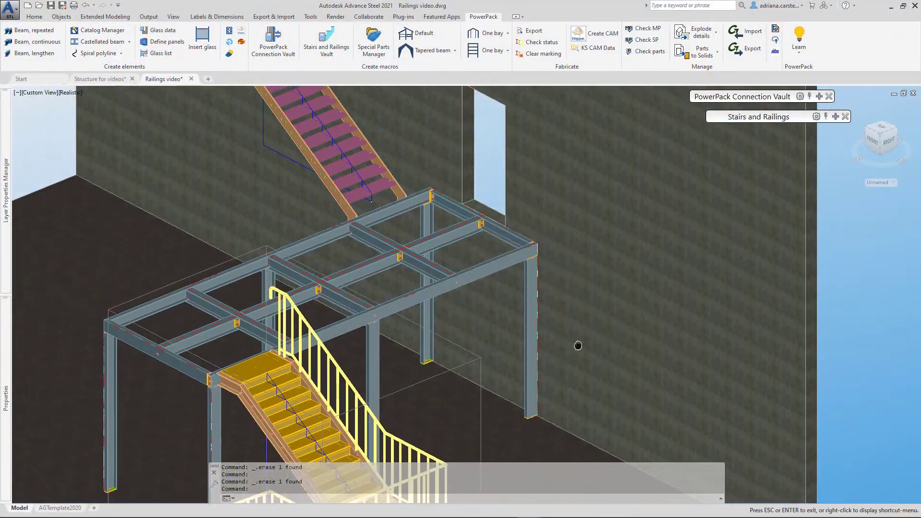
Inspect the properties of the platform frame's long top beam.
left_click(339, 242)
right_click(339, 242)
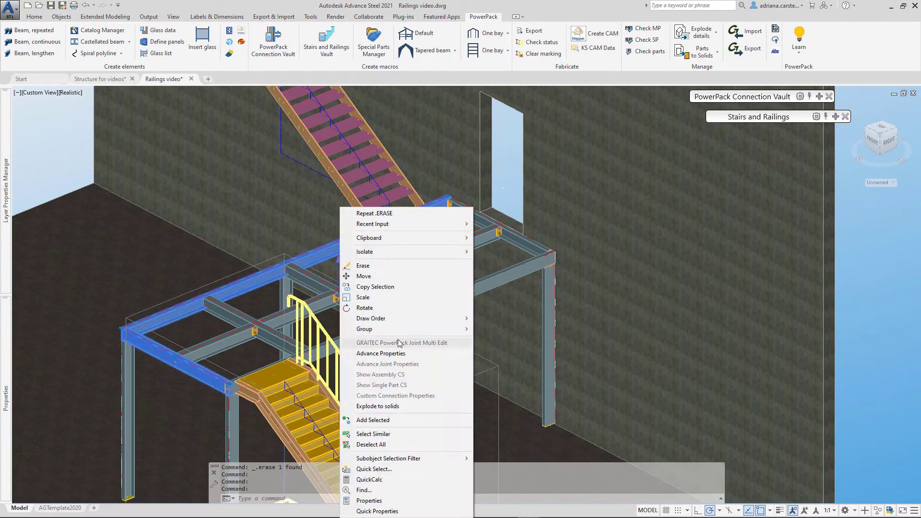
left_click(397, 345)
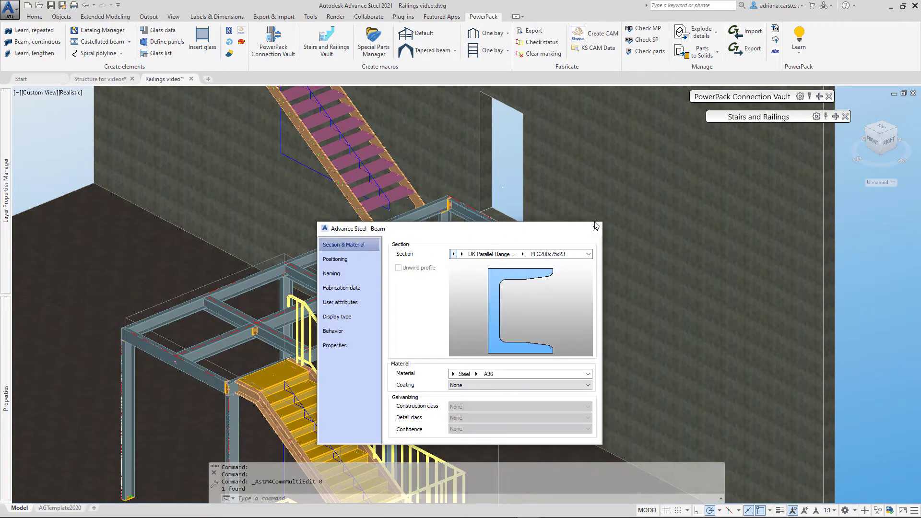
left_click(596, 227)
scroll(257, 281, "down", 2)
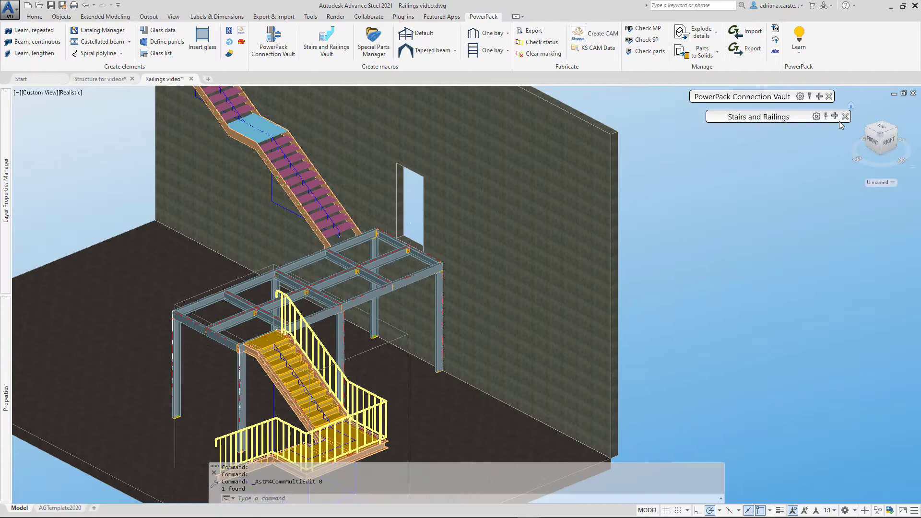
Place a standard railing on the front frame beam from the landing corner to the beam junction.
left_click(714, 173)
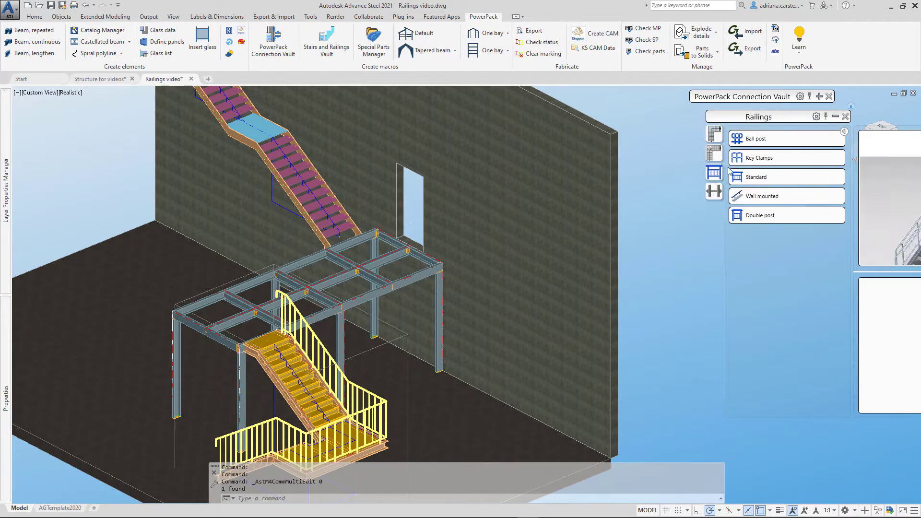
left_click(762, 177)
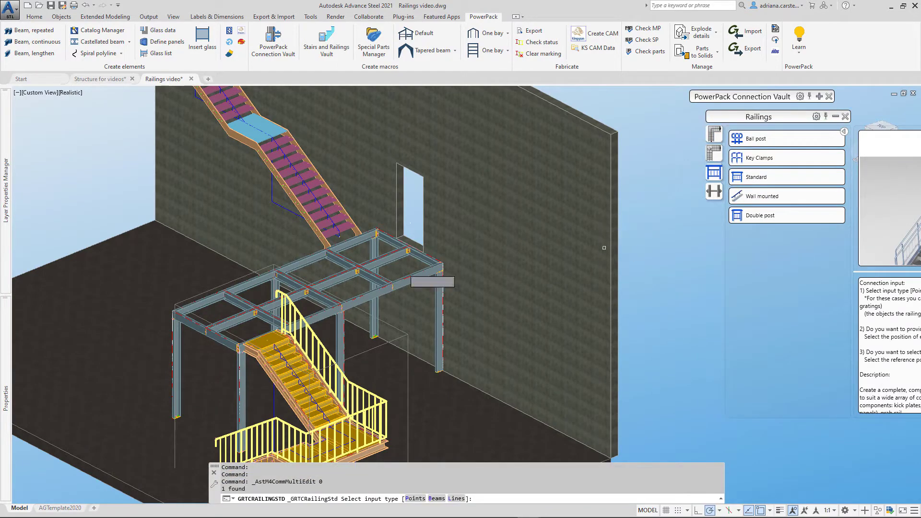
type("B")
key("Return")
left_click(210, 299)
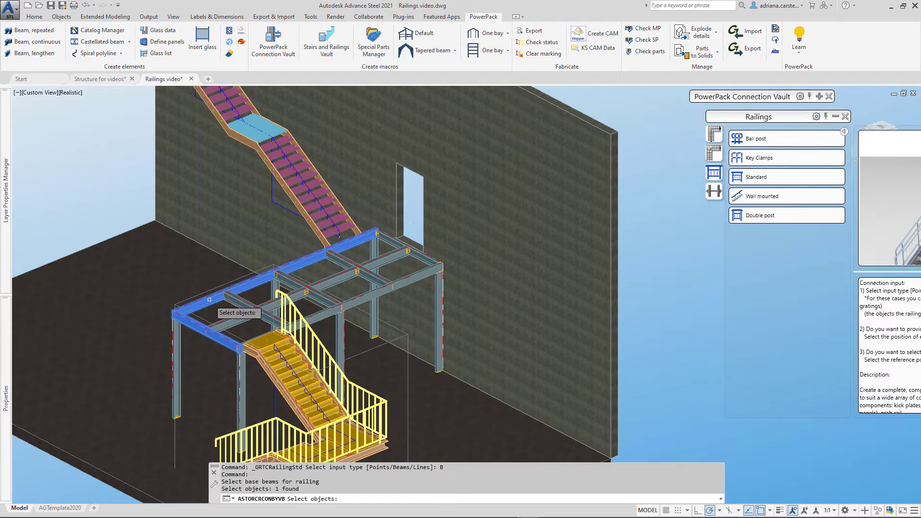
key("Return")
scroll(223, 328, "up", 5)
scroll(230, 363, "up", 5)
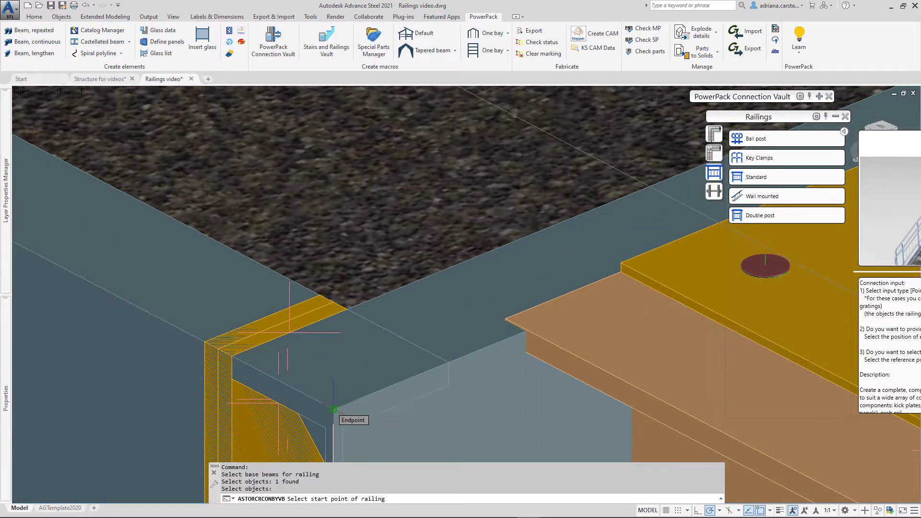
left_click(386, 389)
scroll(392, 389, "down", 3)
scroll(400, 346, "down", 3)
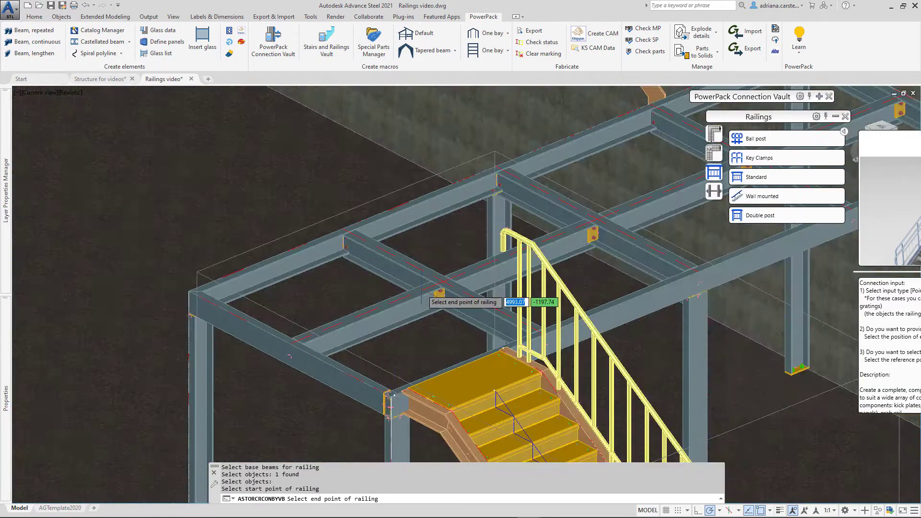
scroll(432, 244, "down", 3)
scroll(494, 241, "up", 3)
scroll(518, 281, "up", 2)
scroll(432, 324, "up", 2)
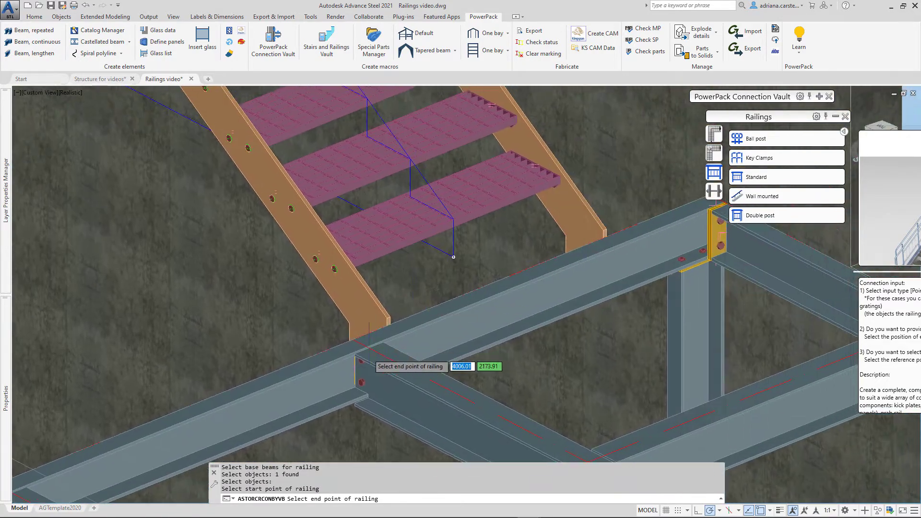
scroll(365, 370, "up", 3)
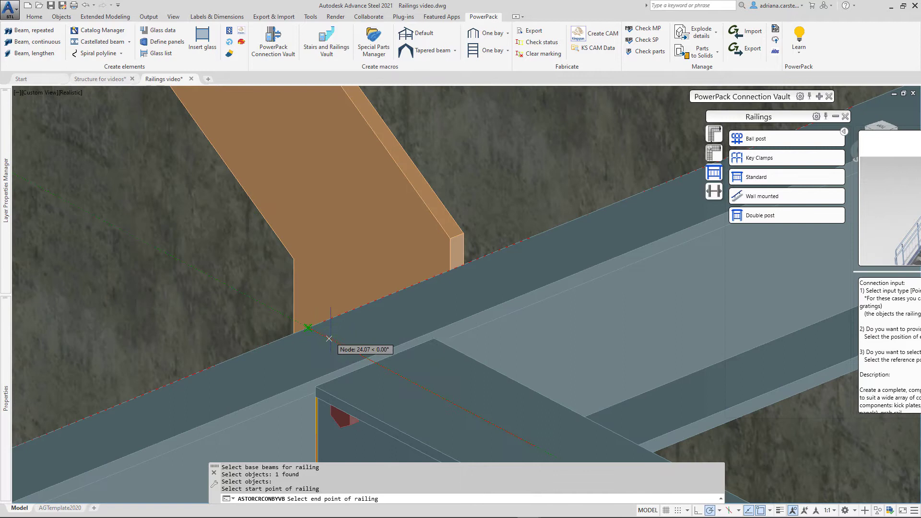
left_click(368, 360)
left_click(400, 394)
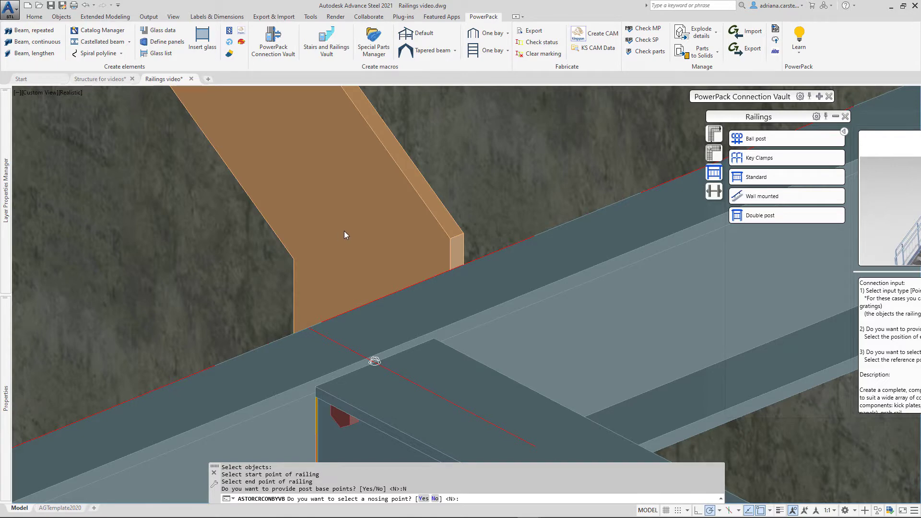
key("Return")
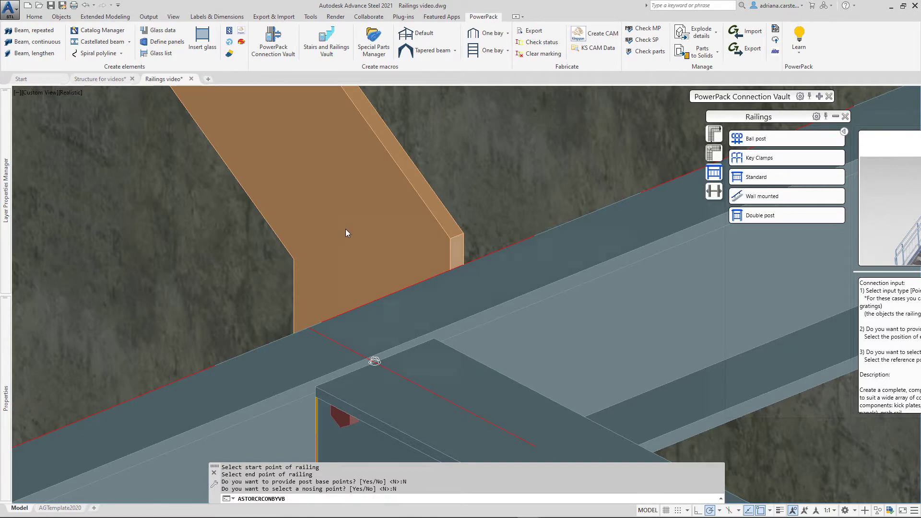
left_click(835, 116)
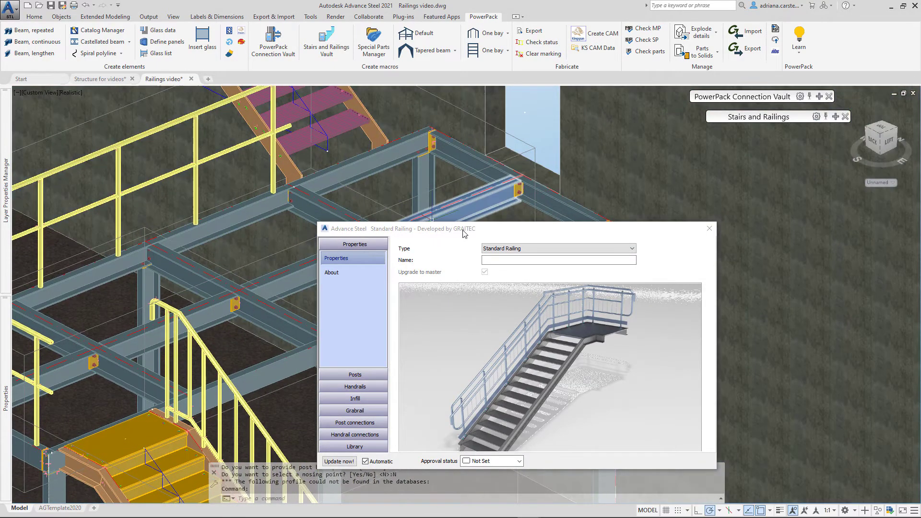
Switch the railing's post profile to an RO33.7X3.2 tube.
left_click(372, 375)
left_click(531, 252)
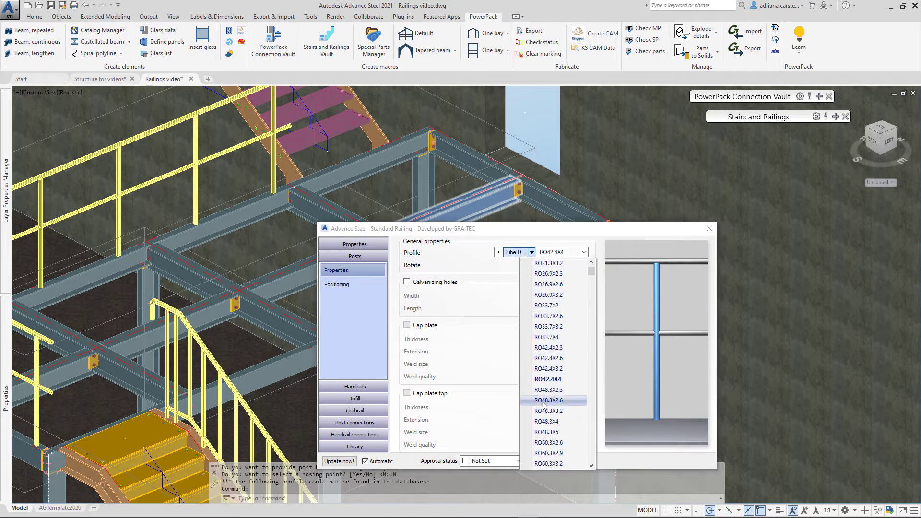
left_click(543, 326)
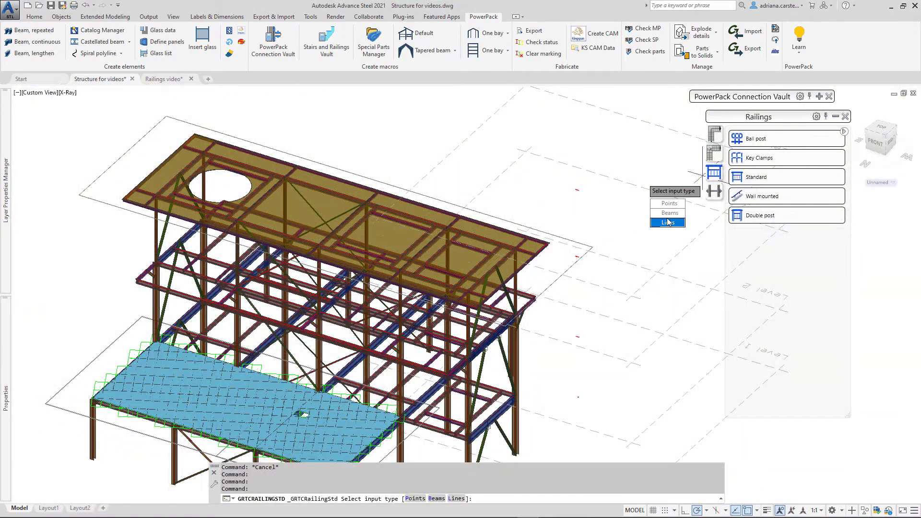
type("L")
Place a standard railing along the circular opening's arc edge, with no supporting objects.
key("Return")
scroll(182, 183, "up", 10)
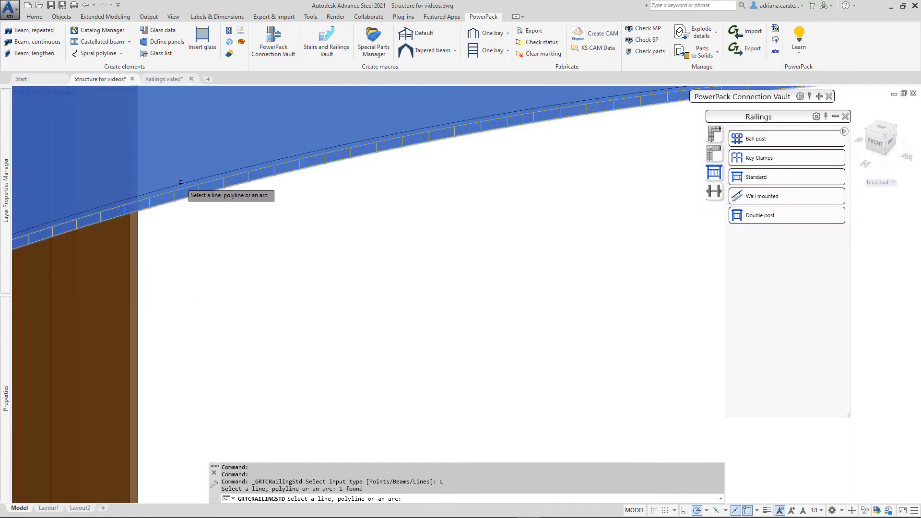
scroll(183, 183, "down", 3)
scroll(216, 191, "up", 3)
left_click(224, 193)
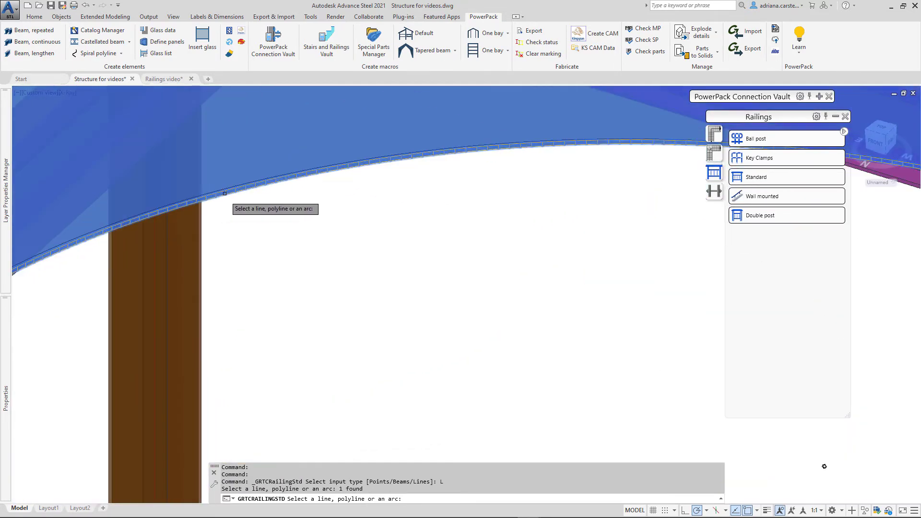
left_click(221, 186, "shift")
left_click(222, 186)
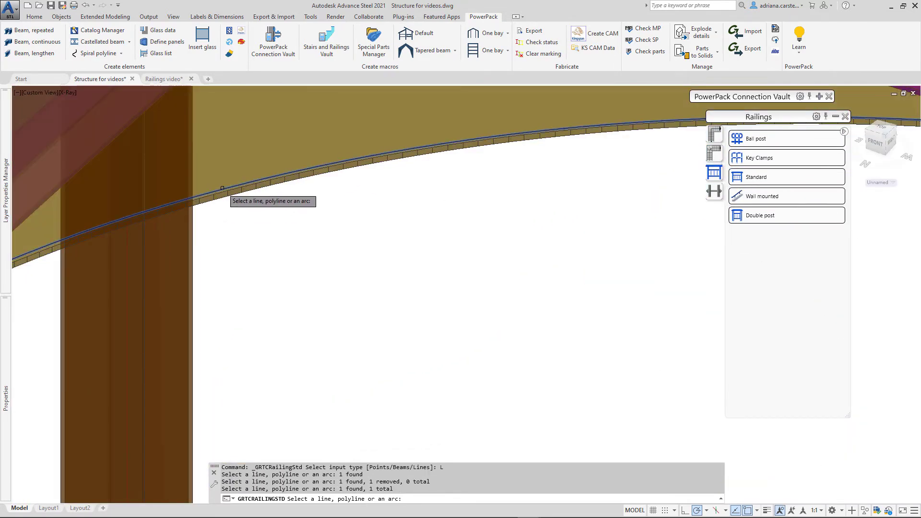
scroll(229, 196, "down", 5)
key("Return")
key("Return")
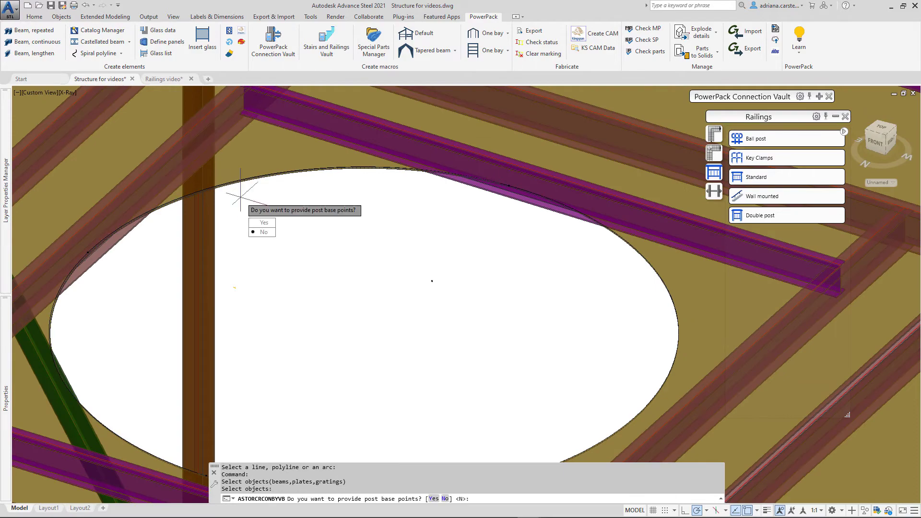
key("Return")
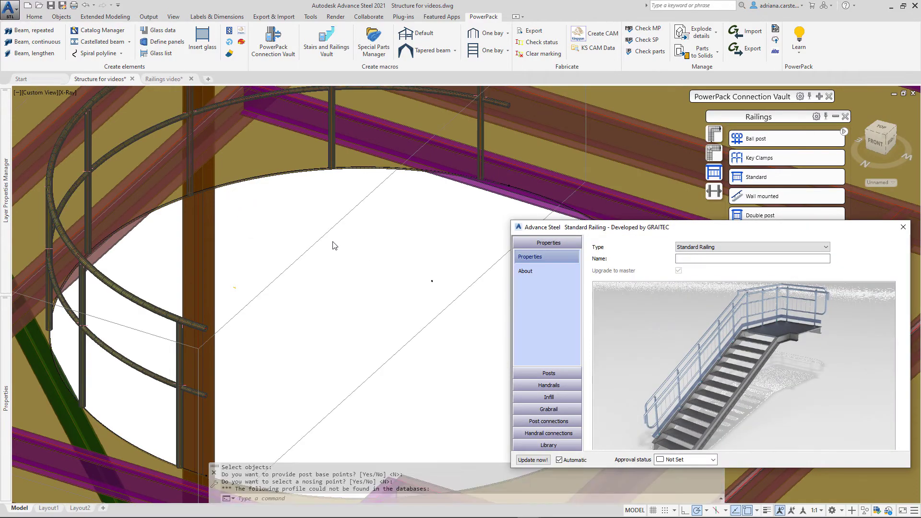
left_click(903, 229)
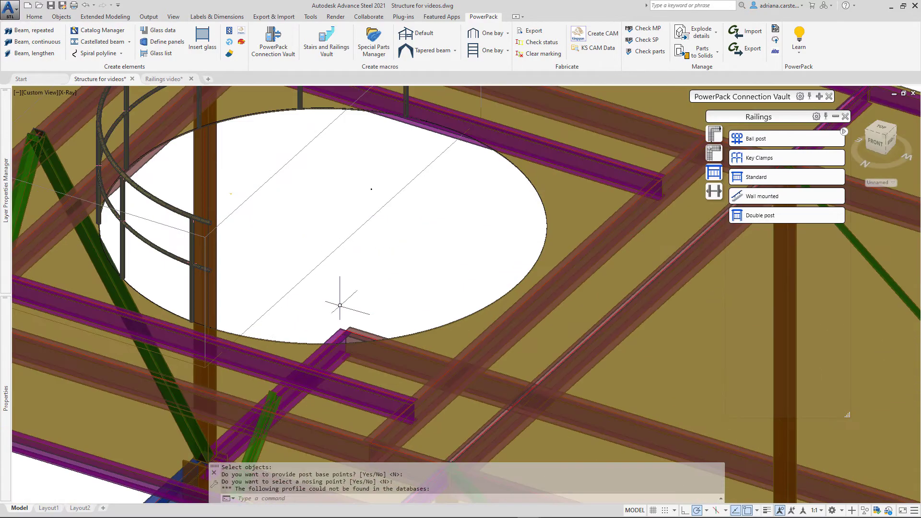
left_click(755, 176)
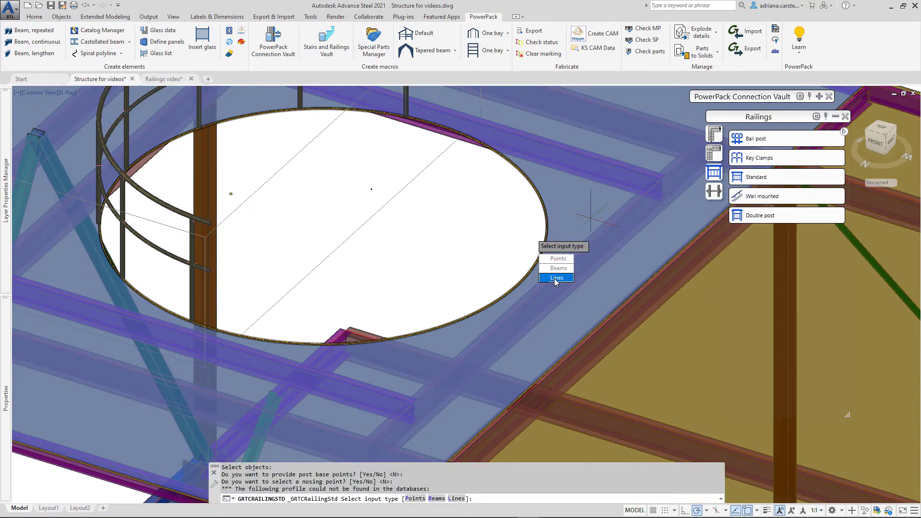
Place a standard railing on the opening's far arc with default post and nosing settings.
left_click(555, 281)
scroll(247, 387, "up", 3)
scroll(247, 387, "up", 3)
scroll(284, 336, "up", 2)
scroll(165, 281, "up", 2)
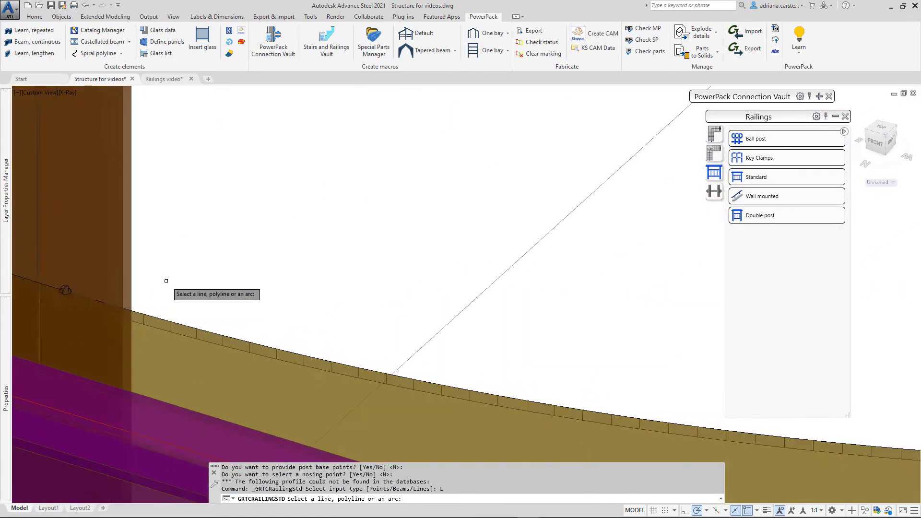
scroll(167, 281, "down", 2)
mouse_move(500, 345)
middle_mouse_down("shift")
mouse_move(274, 337)
mouse_move(94, 294)
middle_mouse_up("shift")
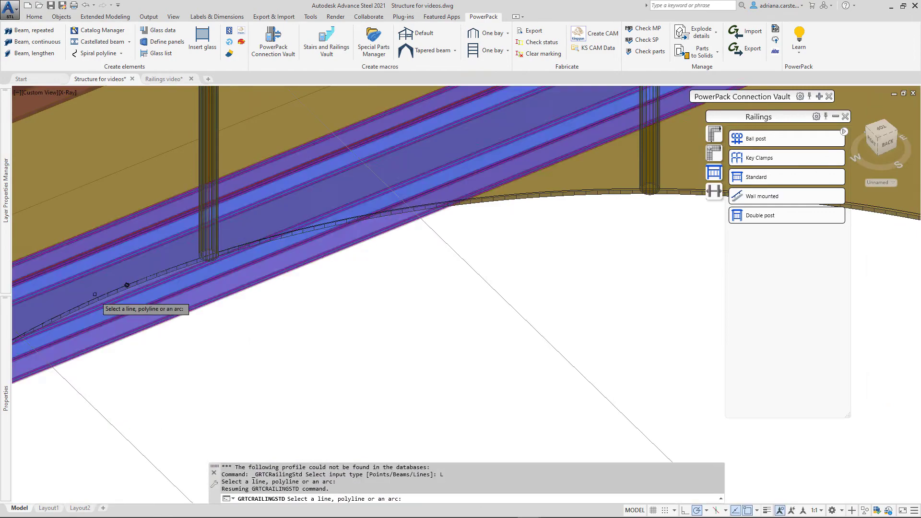
key("Return")
left_click(198, 317)
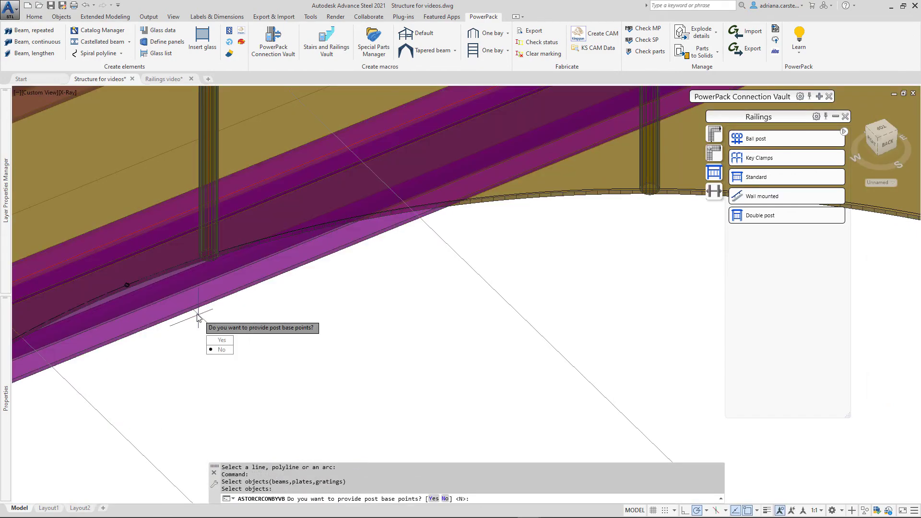
key("Return")
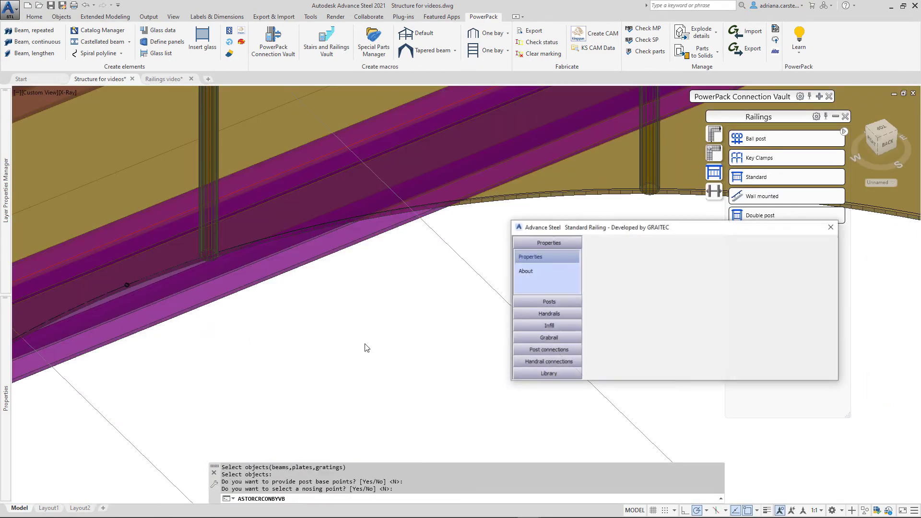